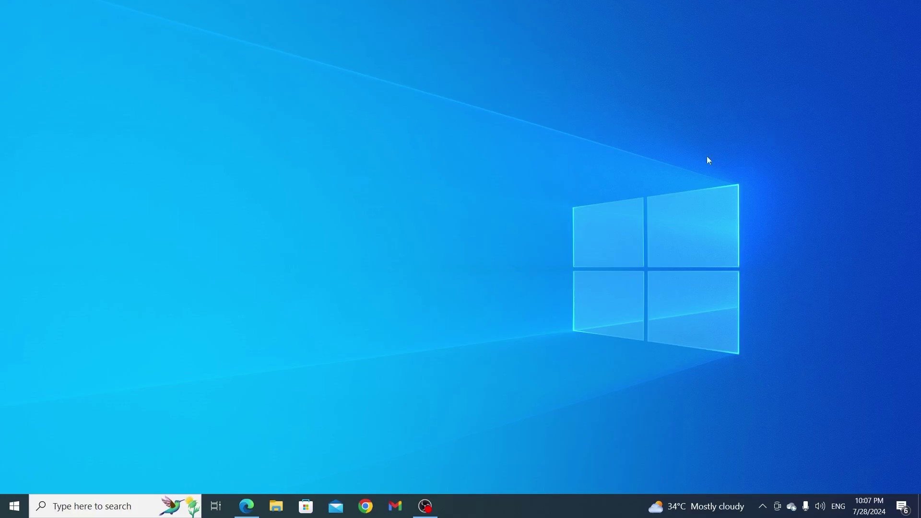
Reach the Advanced display settings page under Settings > System > Display
left_click(15, 506)
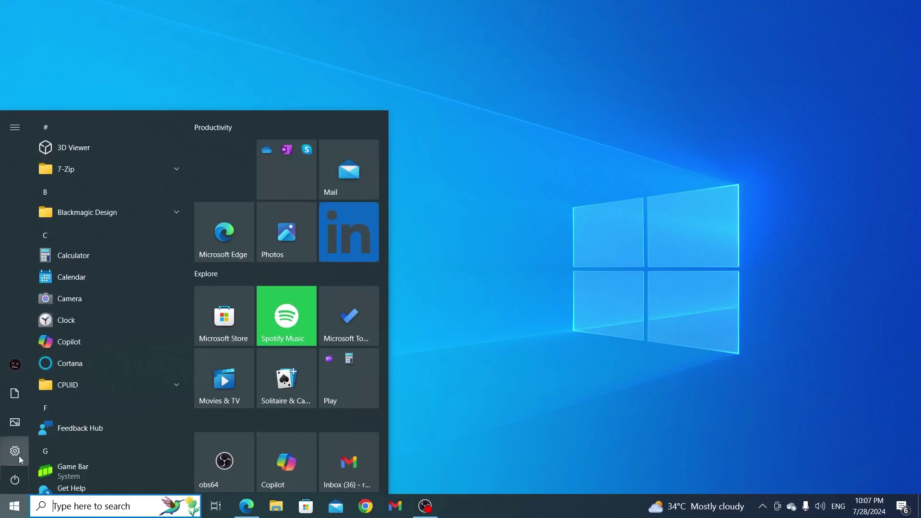
left_click(19, 455)
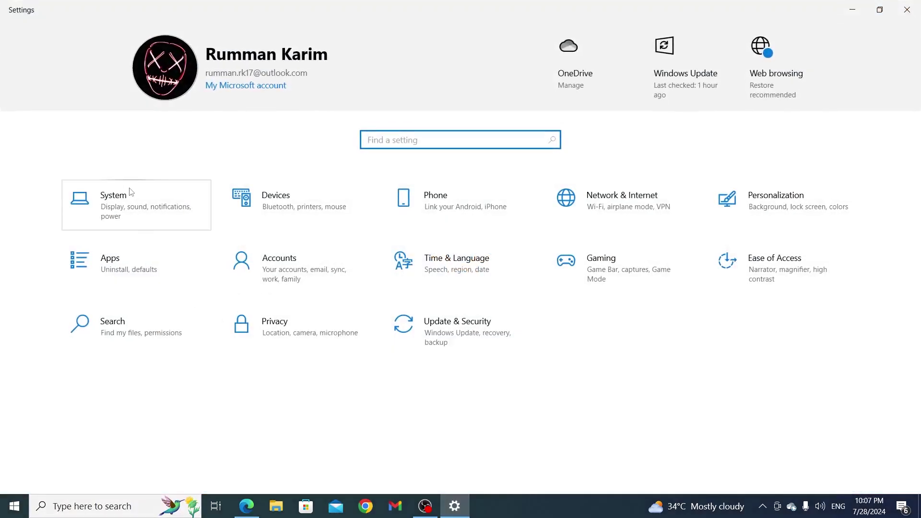
left_click(140, 213)
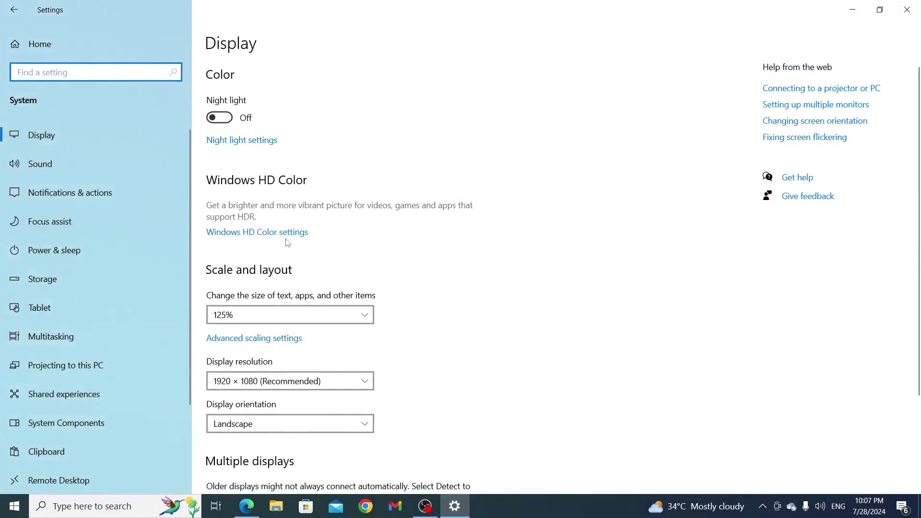
scroll(322, 276, "down", 2)
scroll(335, 312, "down", 2)
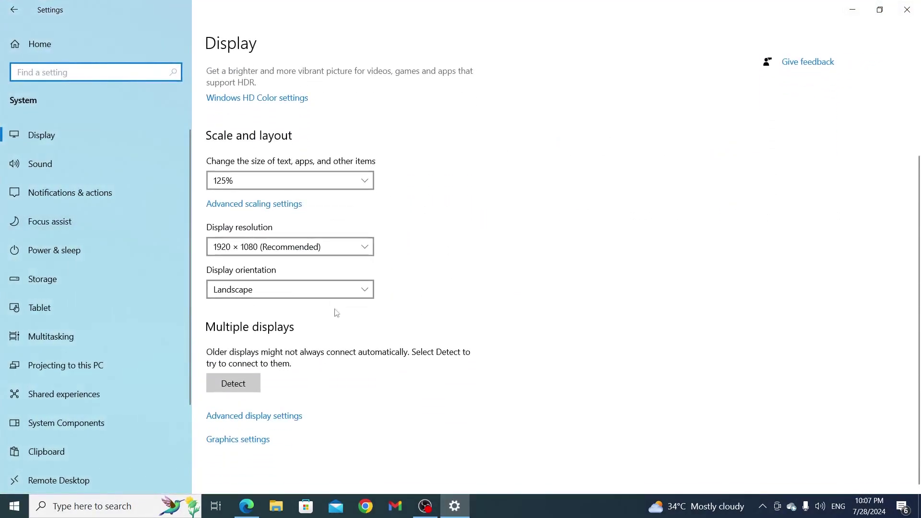
left_click(275, 422)
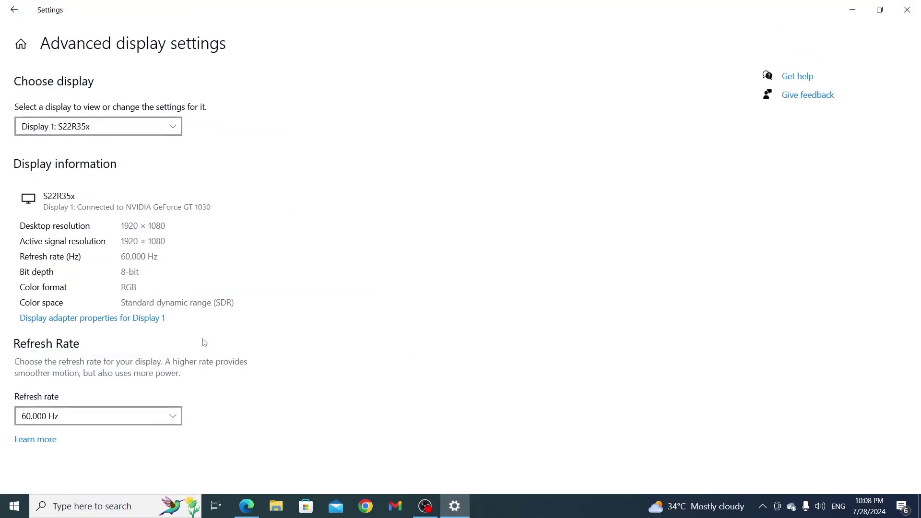
View Display 1 adapter properties naming the NVIDIA GeForce GT 1030, close Settings and bring up the Win+X tools list
left_click(123, 320)
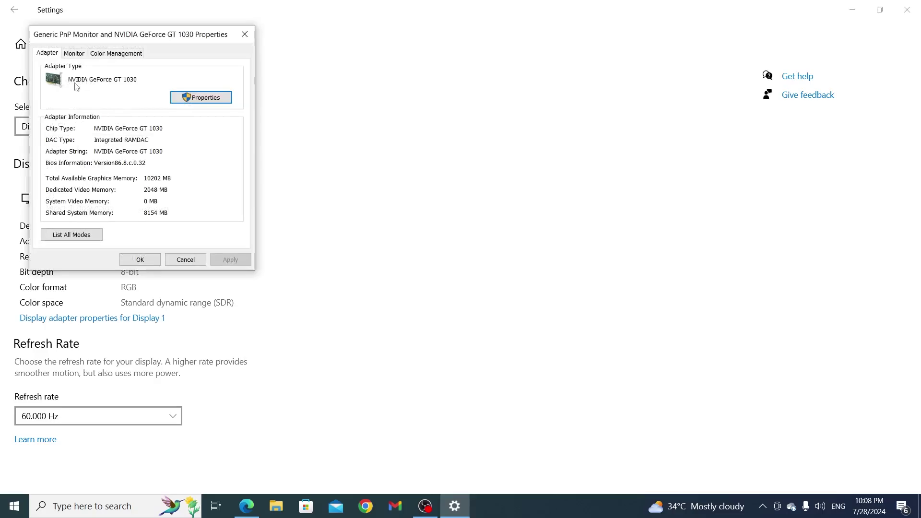
left_click(244, 35)
left_click(906, 10)
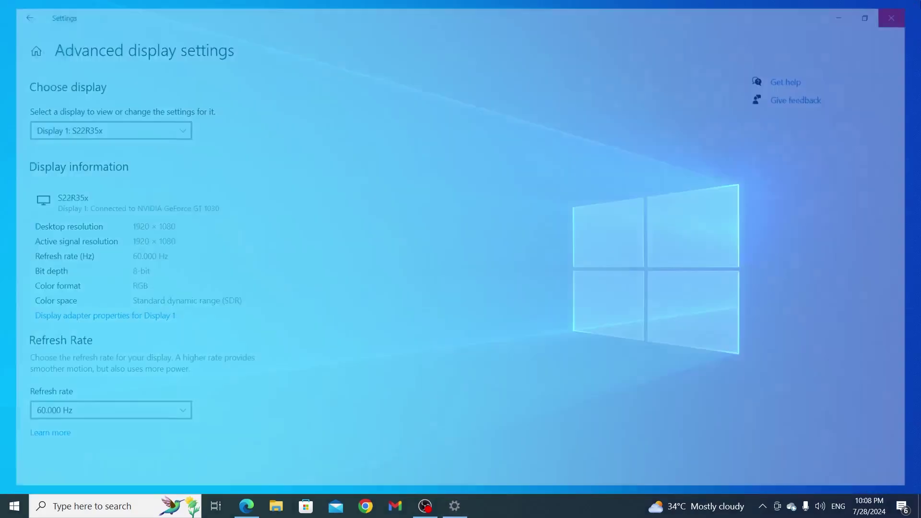
right_click(8, 512)
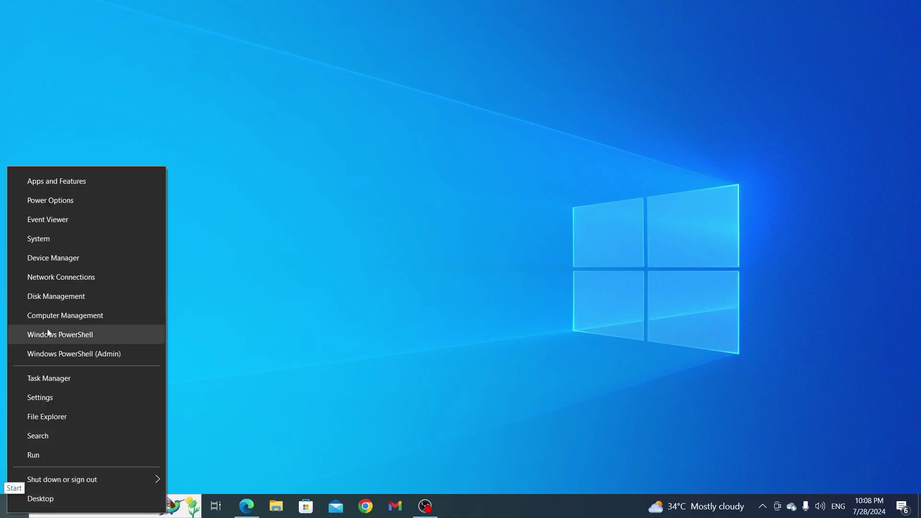
Launch Device Manager and expand Display adapters to show the NVIDIA GeForce GT 1030
left_click(79, 260)
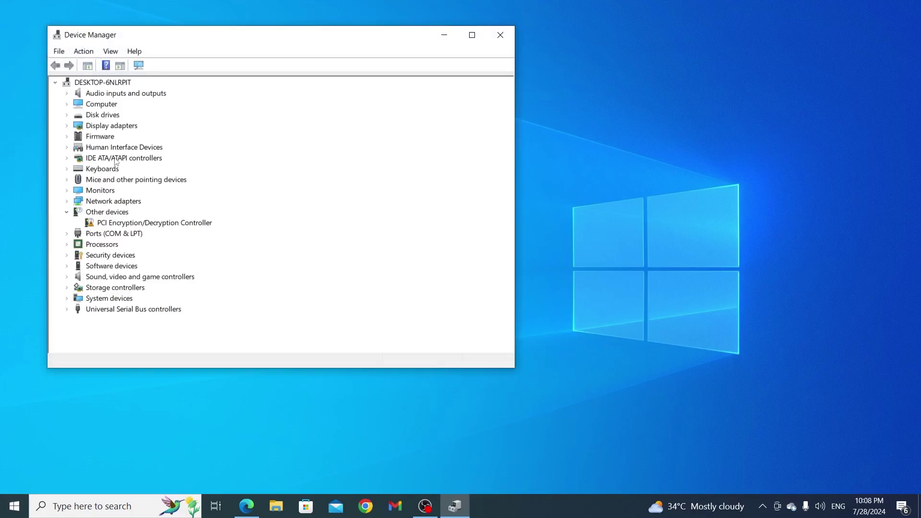
left_click(67, 126)
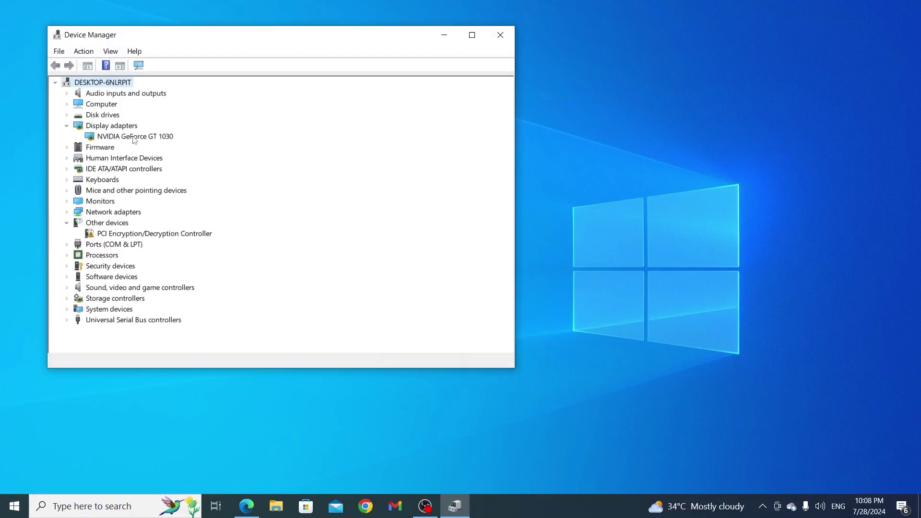